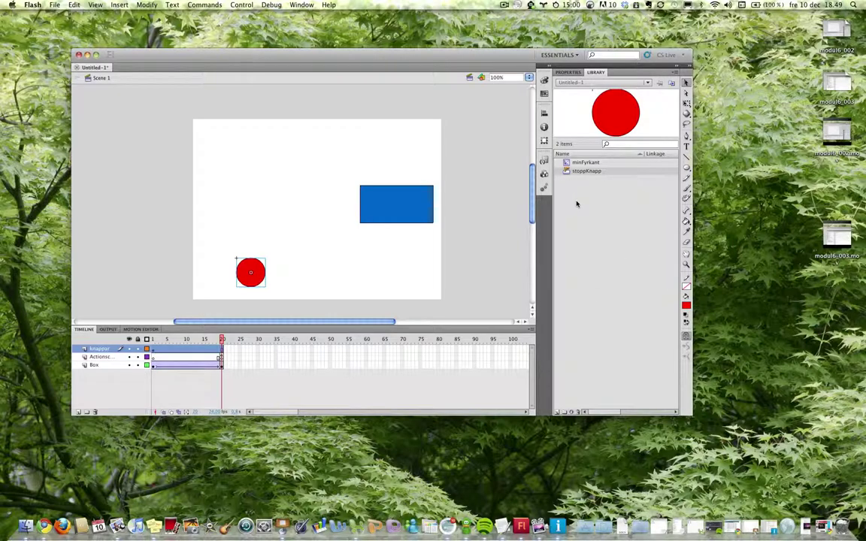
- Open the stoppKnapp button symbol for editing and copy its Up frame into the Over frame
{"action": "left_click", "coordinate": [566, 171]}
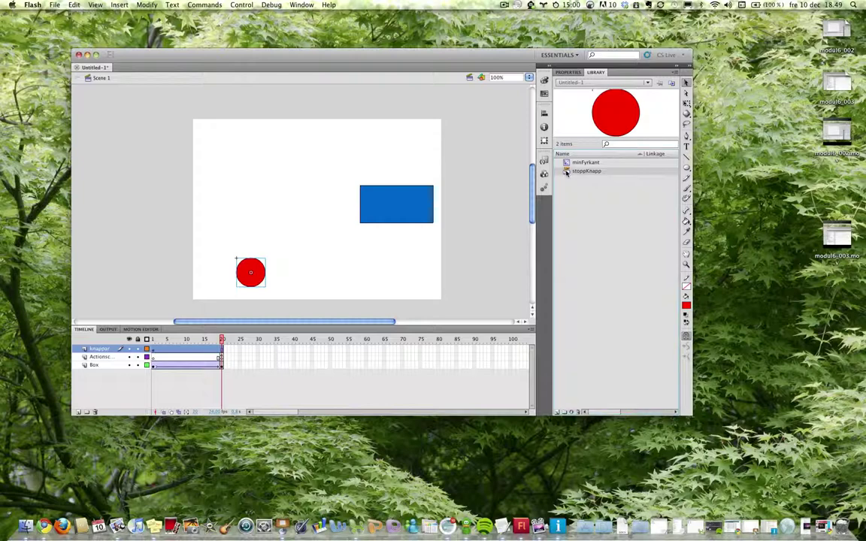
{"action": "double_click", "coordinate": [566, 171]}
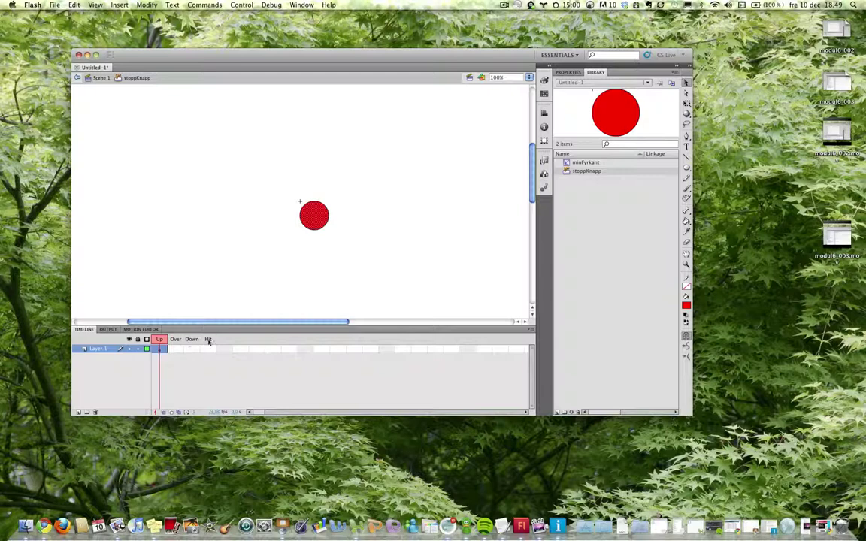
{"action": "left_click", "coordinate": [196, 376]}
{"action": "left_click", "coordinate": [160, 349]}
{"action": "right_click", "coordinate": [161, 351]}
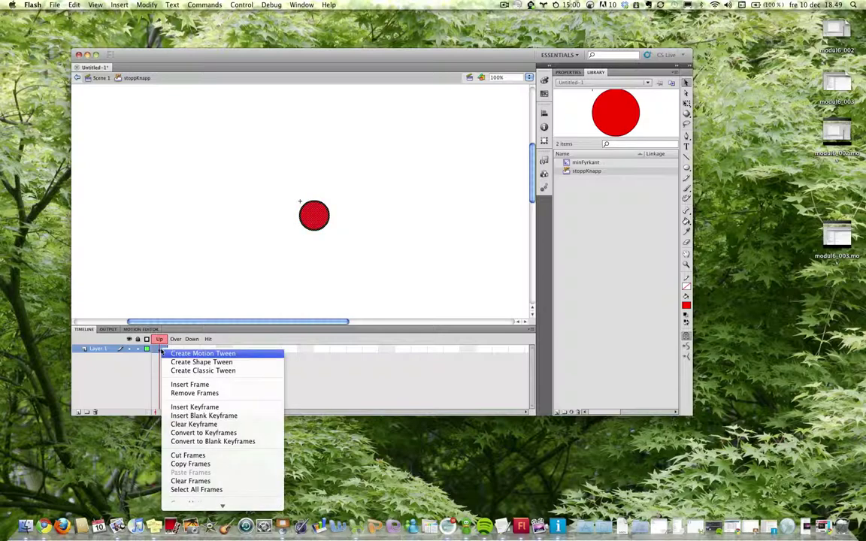
{"action": "left_click", "coordinate": [193, 463]}
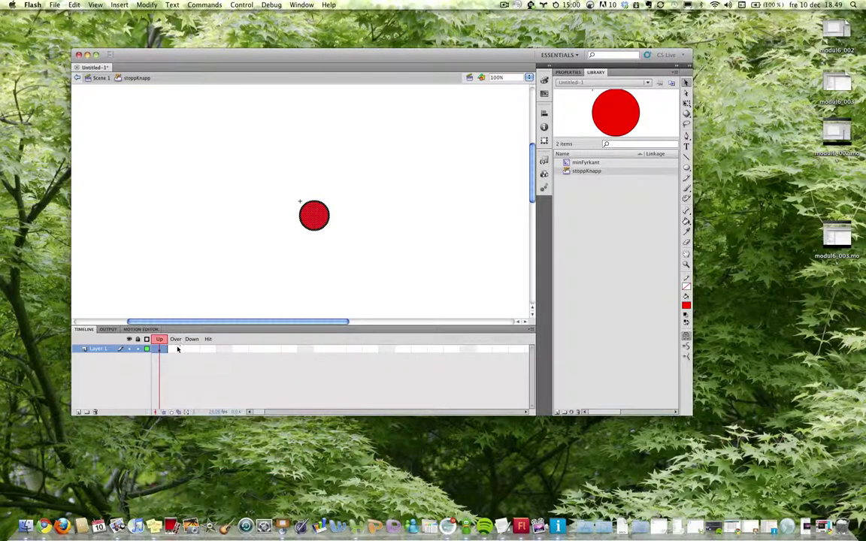
{"action": "left_click", "coordinate": [177, 348]}
{"action": "right_click", "coordinate": [177, 349]}
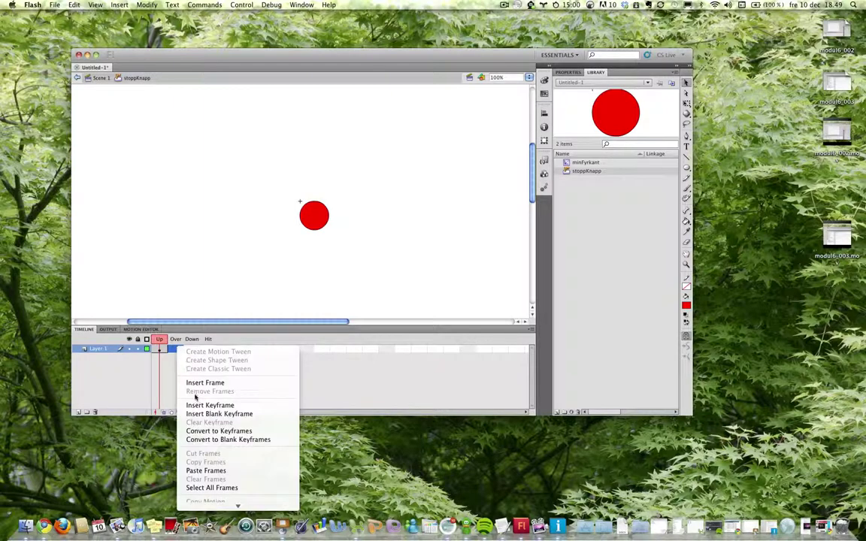
{"action": "left_click", "coordinate": [203, 470]}
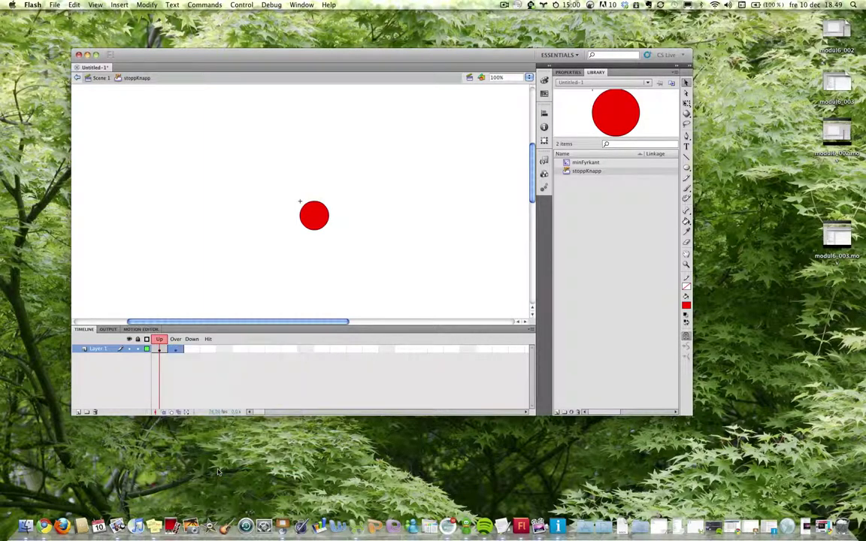
- Change the fill of the circle in the Over frame to dark red
{"action": "left_click", "coordinate": [176, 349]}
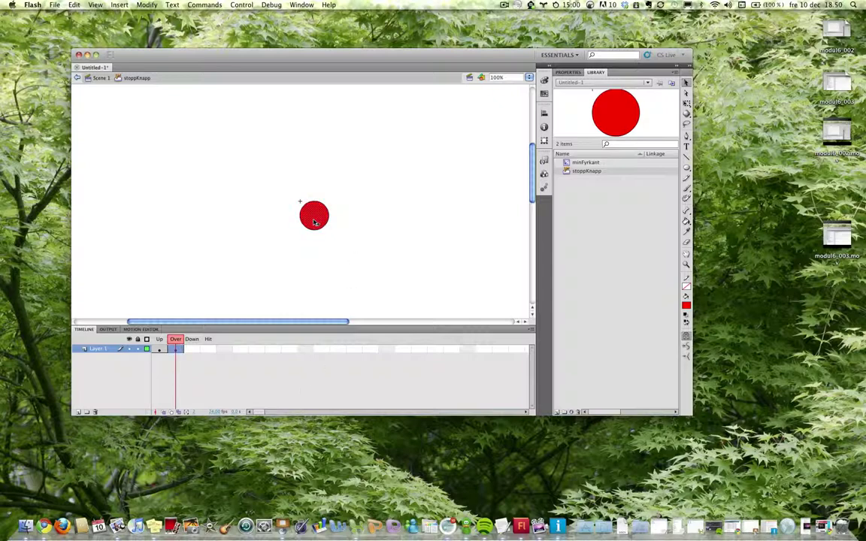
{"action": "left_click", "coordinate": [566, 73]}
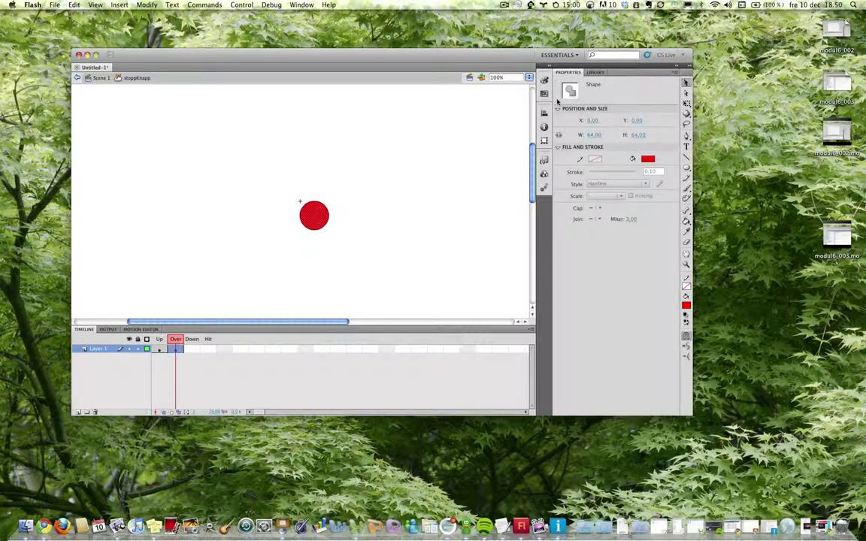
{"action": "left_click", "coordinate": [647, 159]}
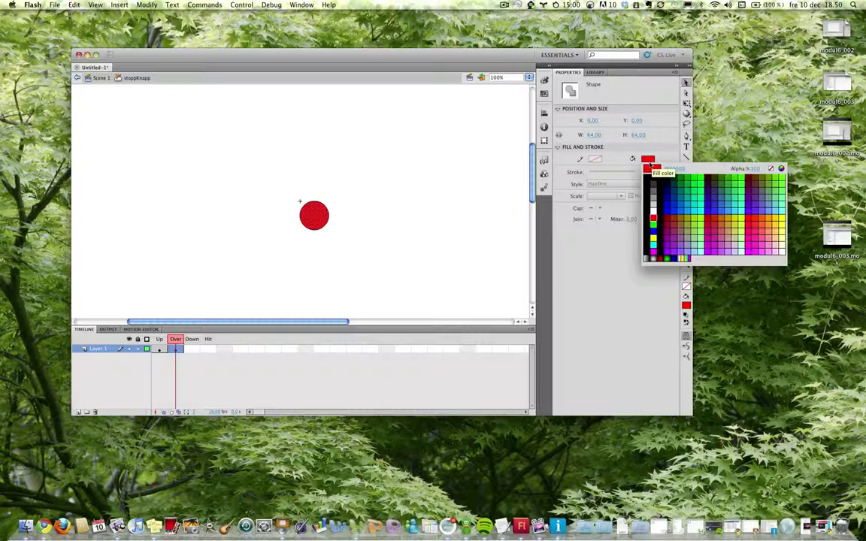
{"action": "left_click", "coordinate": [671, 215]}
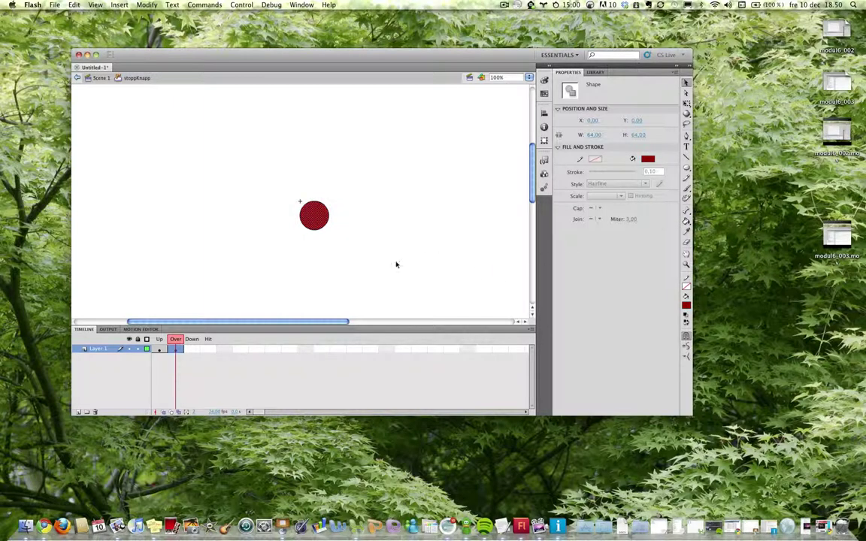
{"action": "left_click", "coordinate": [259, 369]}
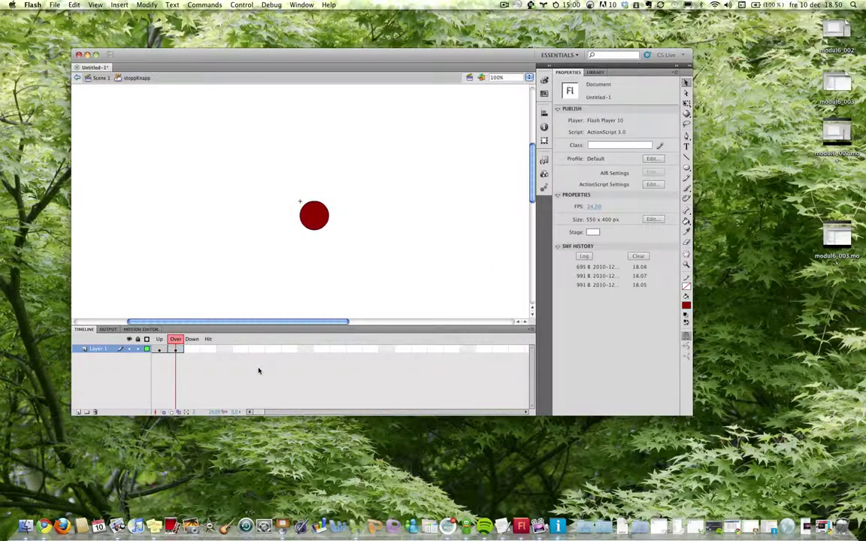
- Paste the copied Up frame into the Down frame and display that frame
{"action": "left_click", "coordinate": [191, 350]}
{"action": "right_click", "coordinate": [191, 350]}
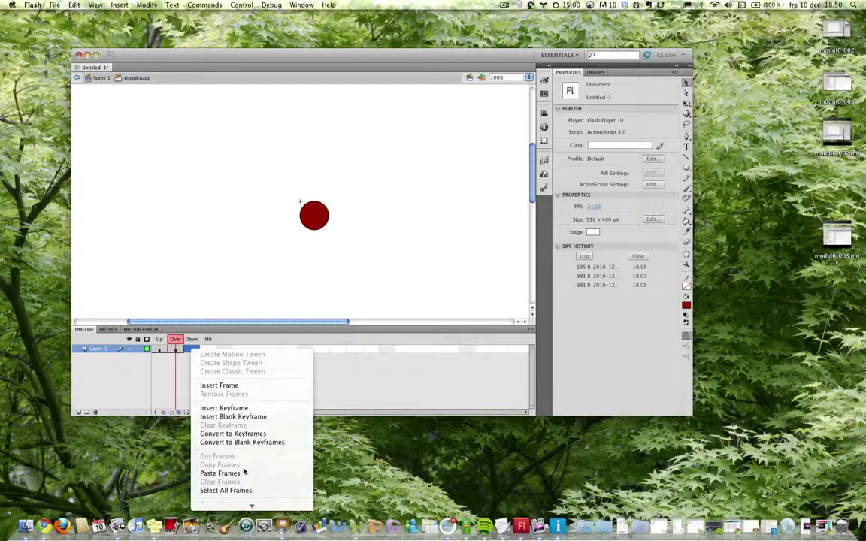
{"action": "left_click", "coordinate": [219, 473]}
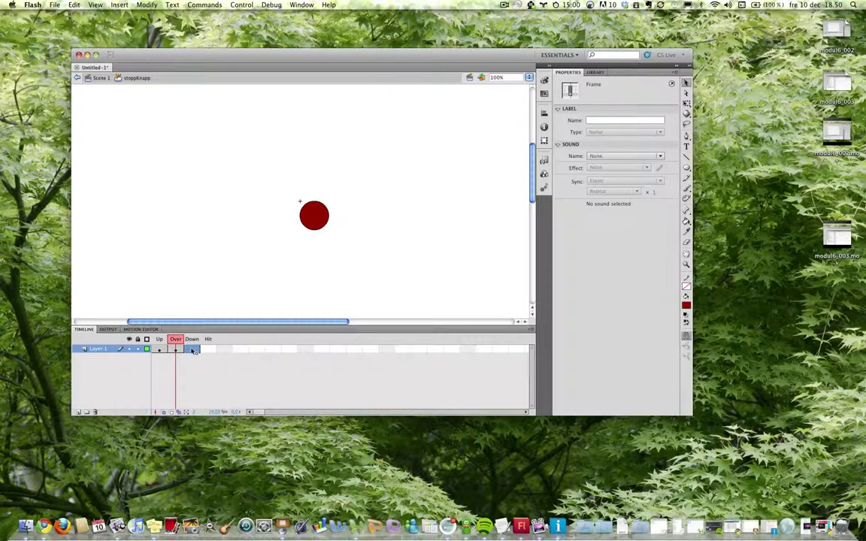
{"action": "left_click", "coordinate": [191, 350]}
{"action": "left_click", "coordinate": [340, 262]}
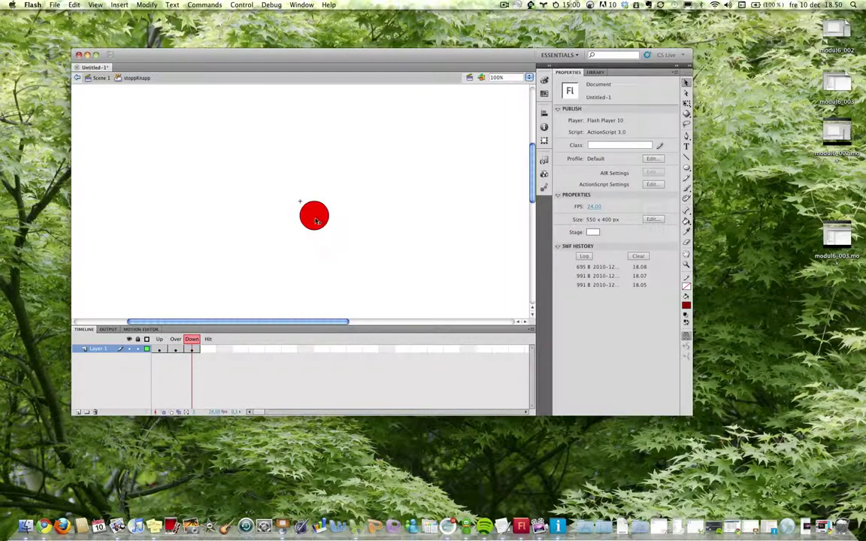
- Change the fill of the circle in the Down frame to yellow-orange
{"action": "left_click", "coordinate": [316, 220]}
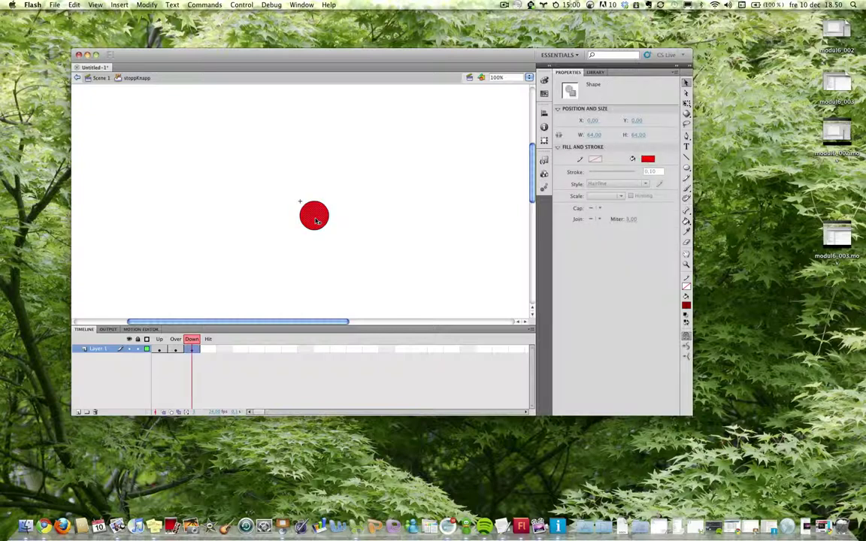
{"action": "left_click", "coordinate": [686, 305]}
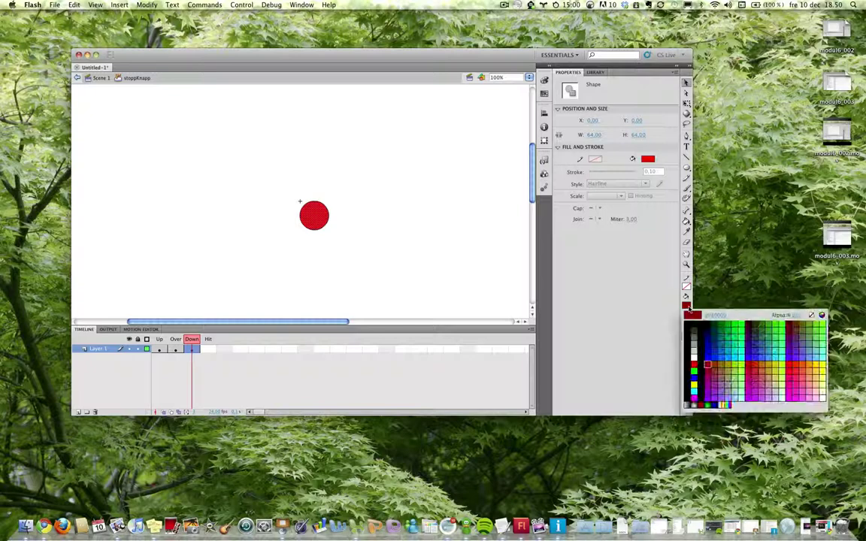
{"action": "left_click", "coordinate": [824, 371]}
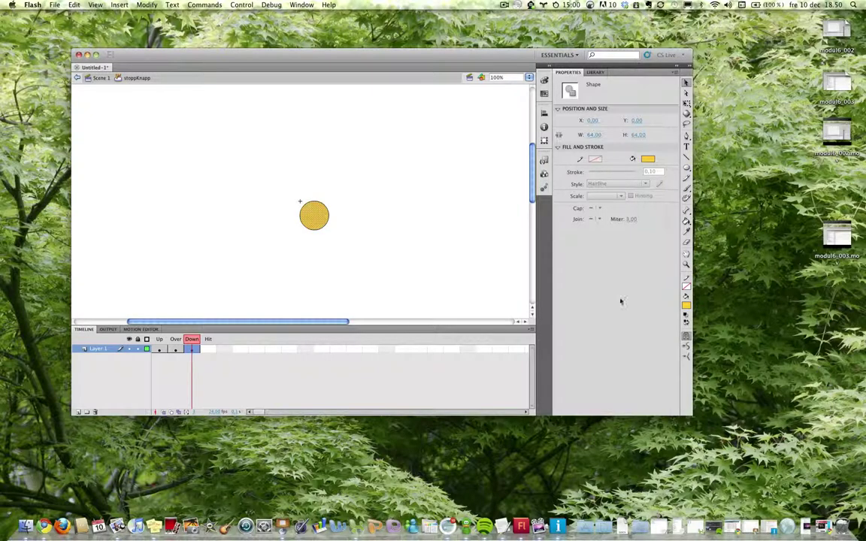
{"action": "left_click", "coordinate": [371, 240]}
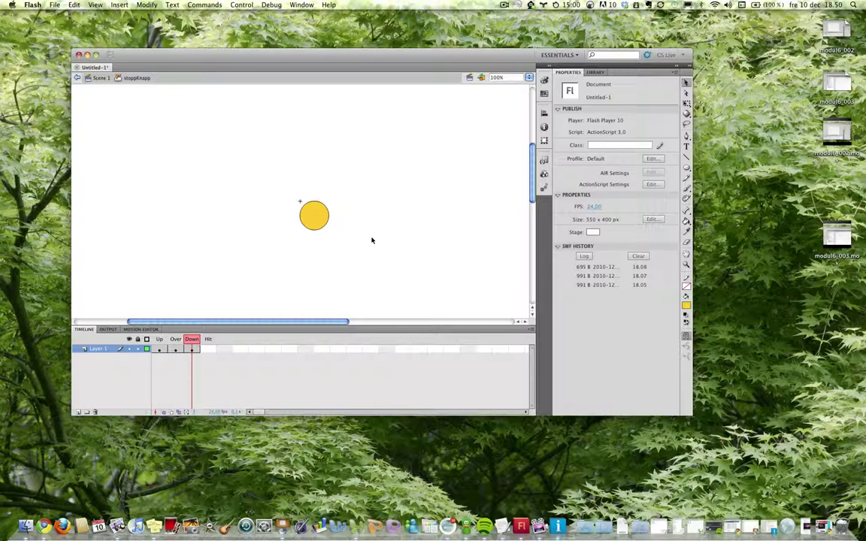
- Review the button's Up, Over and Down frames, and insert a keyframe in the Hit frame
{"action": "left_click", "coordinate": [159, 351]}
{"action": "left_click", "coordinate": [204, 294]}
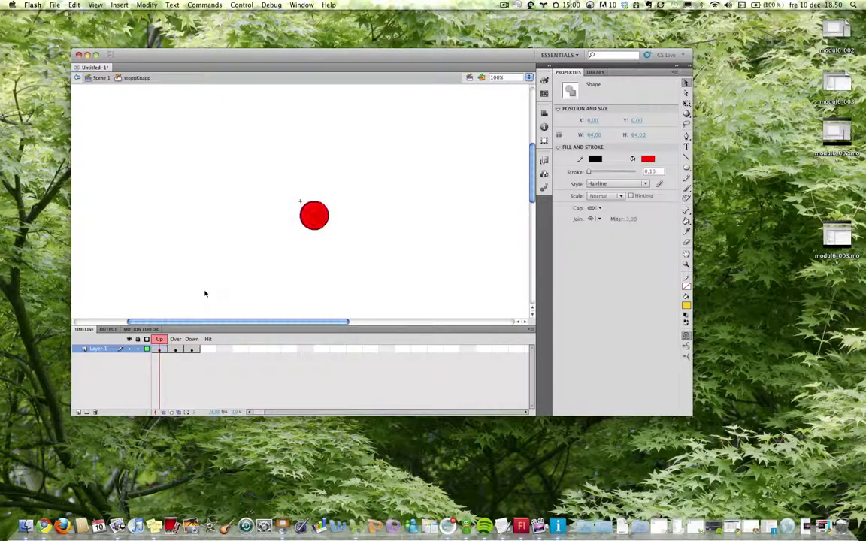
{"action": "left_click", "coordinate": [177, 351]}
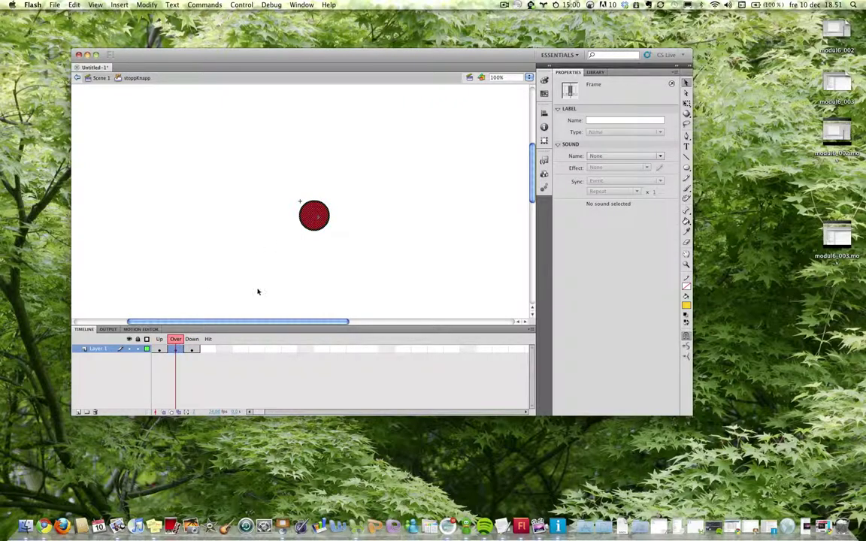
{"action": "left_click", "coordinate": [192, 350]}
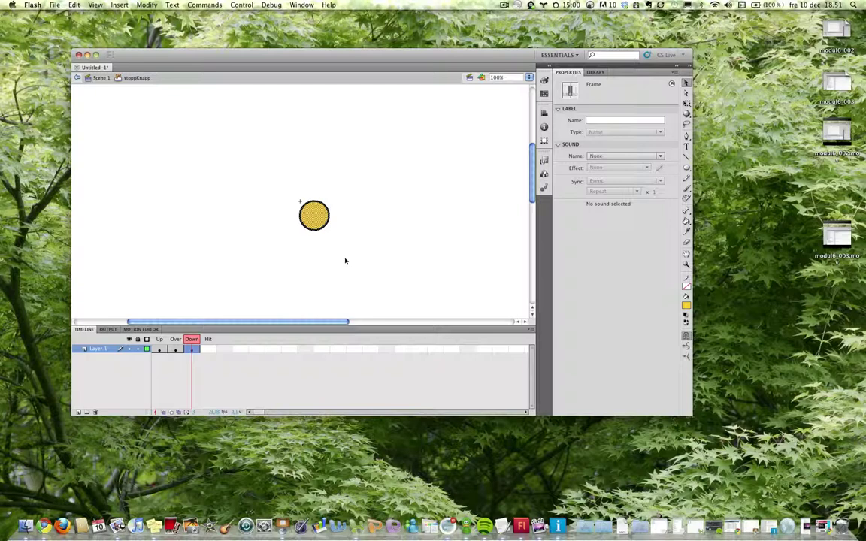
{"action": "left_click", "coordinate": [209, 351]}
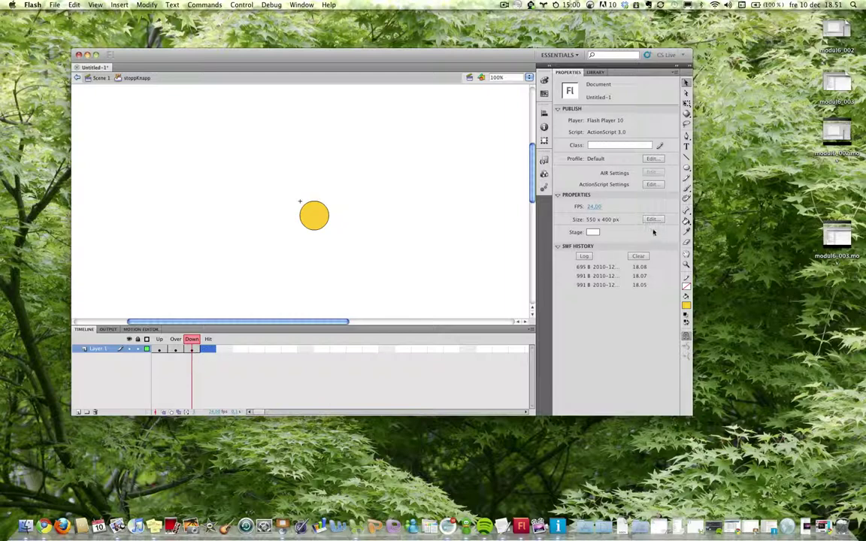
{"action": "right_click", "coordinate": [208, 348]}
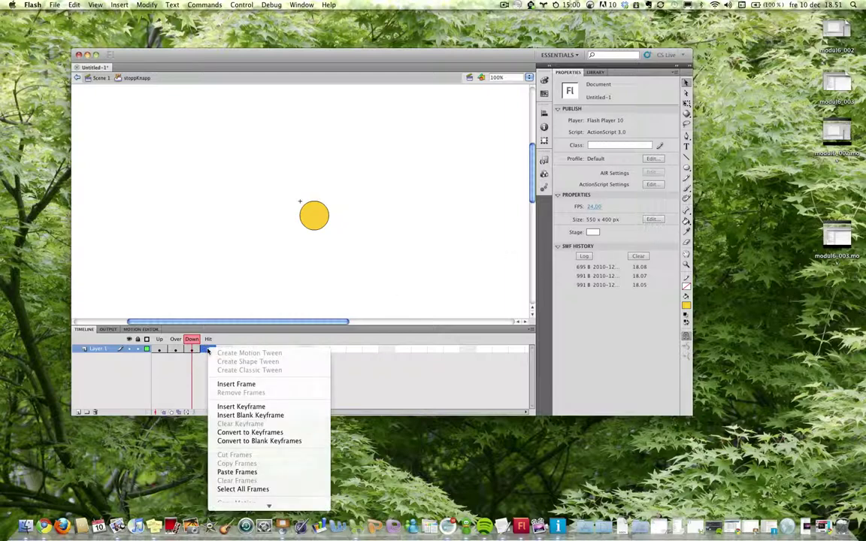
{"action": "left_click", "coordinate": [240, 407]}
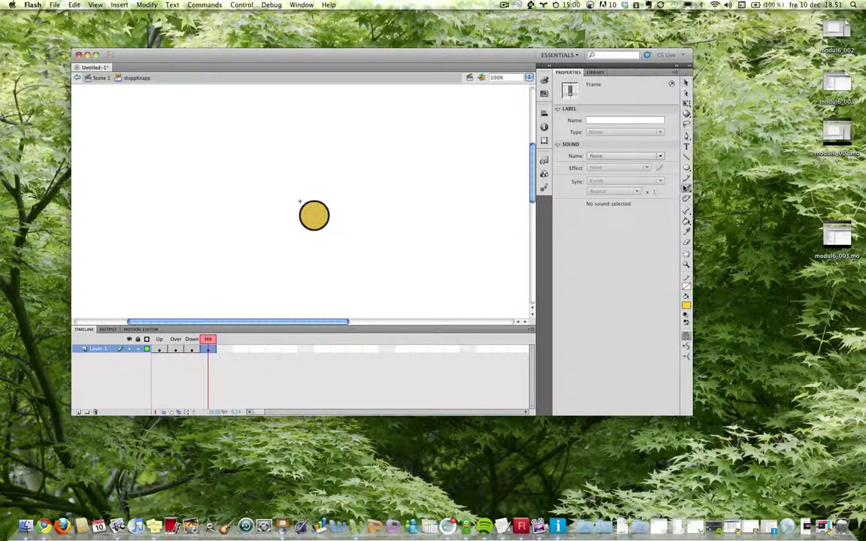
- Paint a wide freeform area over and around the circle in the Hit frame using the Brush tool at its largest size
{"action": "key", "text": "b"}
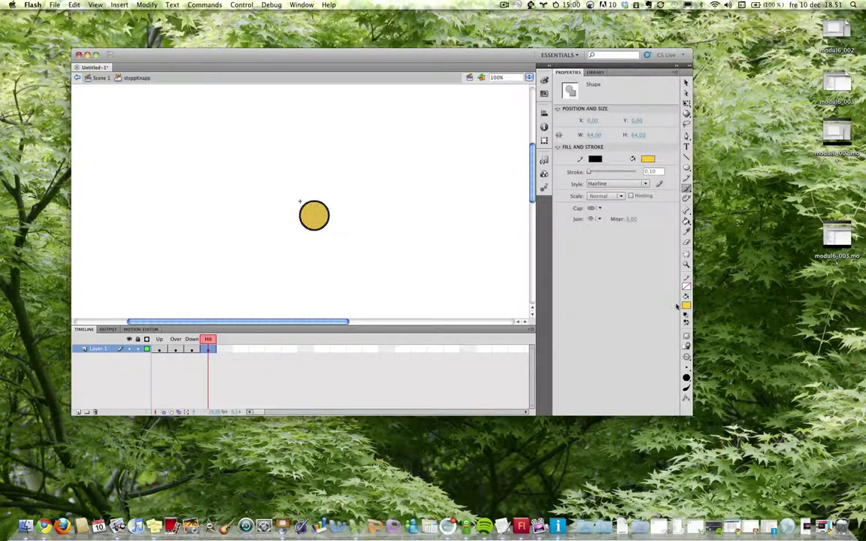
{"action": "left_click", "coordinate": [688, 377]}
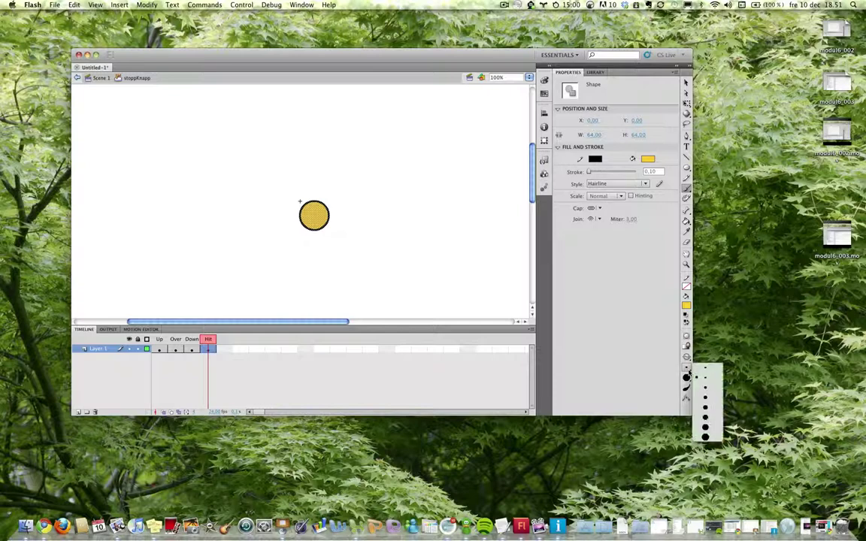
{"action": "left_click", "coordinate": [708, 435]}
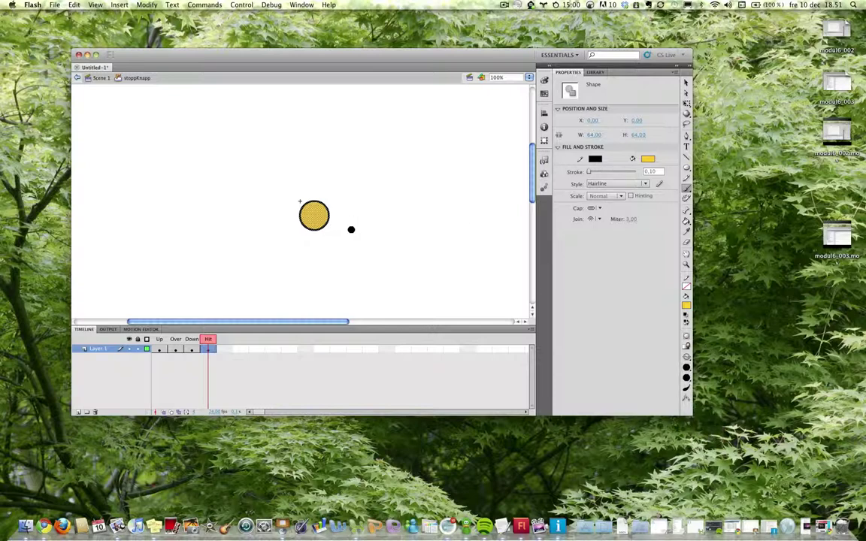
{"action": "mouse_move", "coordinate": [290, 224]}
{"action": "left_mouse_down"}
{"action": "mouse_move", "coordinate": [375, 222]}
{"action": "mouse_move", "coordinate": [301, 205]}
{"action": "mouse_move", "coordinate": [317, 199]}
{"action": "mouse_move", "coordinate": [282, 232]}
{"action": "mouse_move", "coordinate": [316, 214]}
{"action": "mouse_move", "coordinate": [350, 227]}
{"action": "mouse_move", "coordinate": [350, 209]}
{"action": "mouse_move", "coordinate": [359, 214]}
{"action": "mouse_move", "coordinate": [297, 226]}
{"action": "mouse_move", "coordinate": [278, 217]}
{"action": "left_mouse_up"}
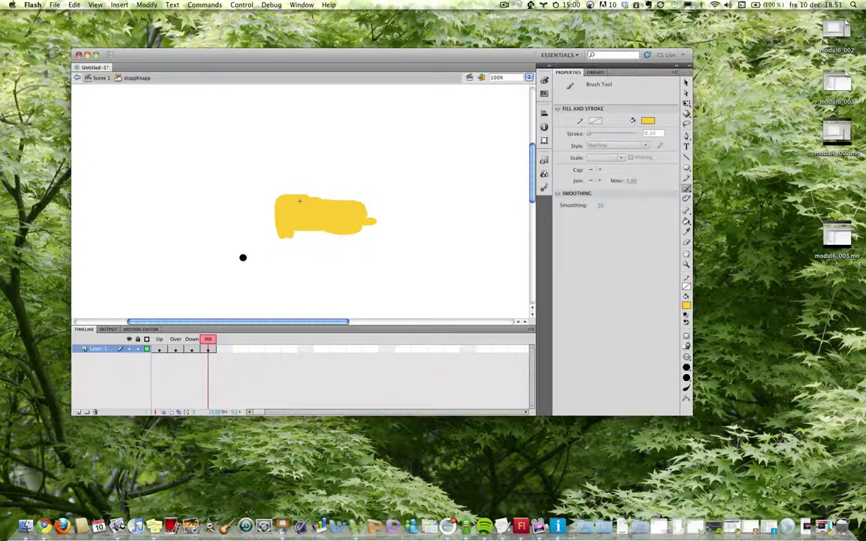
- Compare the Up frame with the painted Hit frame, and clear the Hit frame's keyframe
{"action": "left_click", "coordinate": [160, 351]}
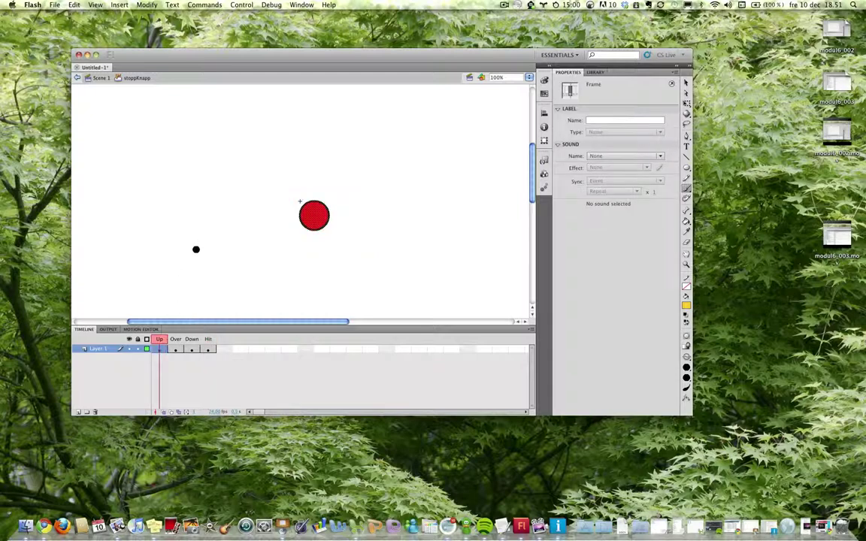
{"action": "left_click", "coordinate": [209, 351]}
{"action": "left_click", "coordinate": [209, 351]}
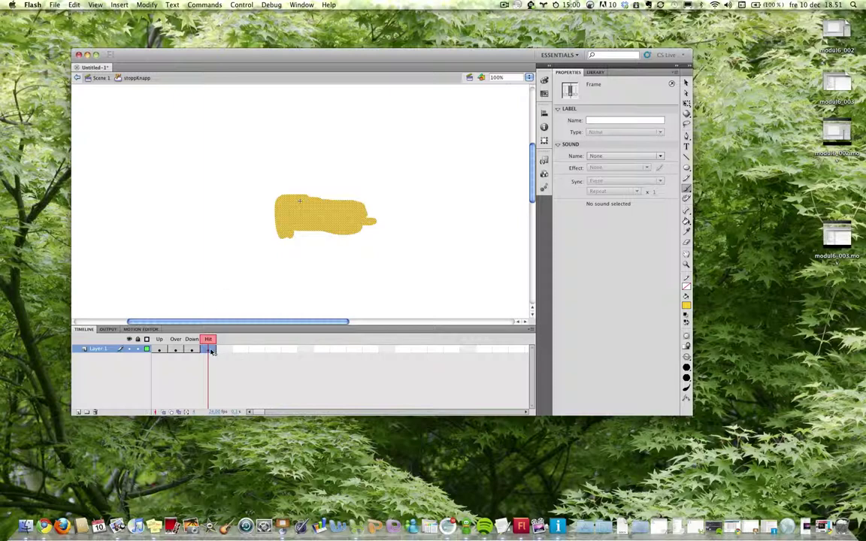
{"action": "right_click", "coordinate": [211, 351]}
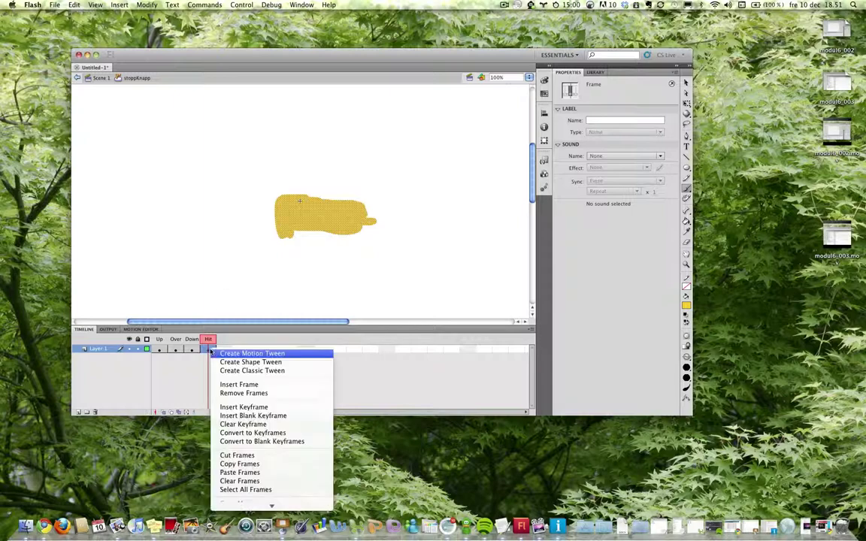
{"action": "left_click", "coordinate": [243, 424]}
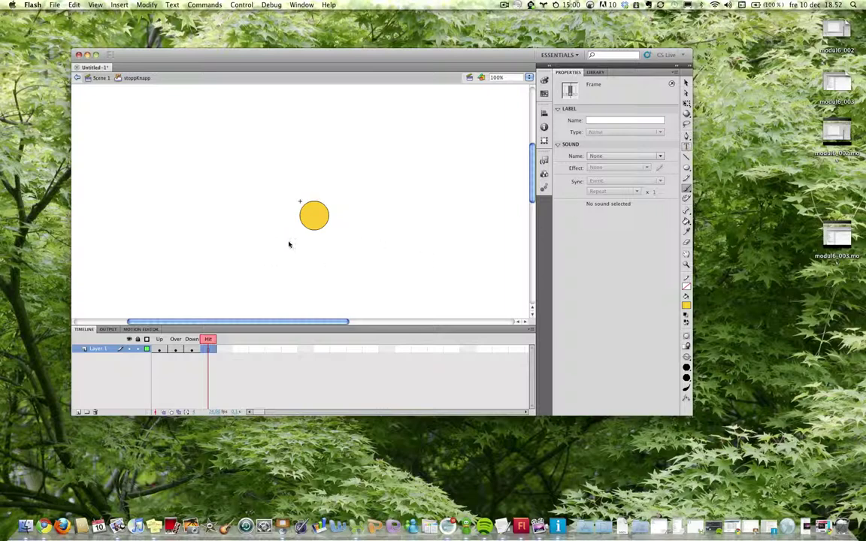
- Add a text box below the circle in the Up frame containing the text "Min knapp"
{"action": "key", "text": "t"}
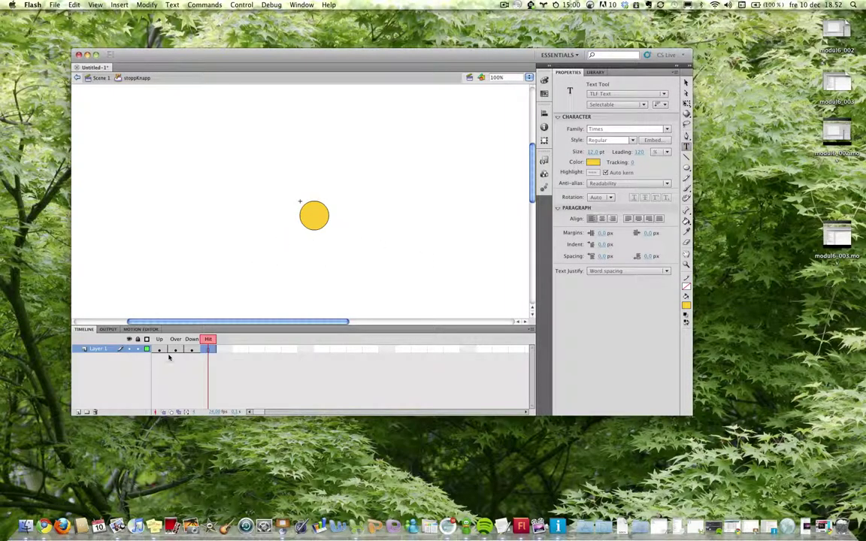
{"action": "left_click", "coordinate": [159, 349]}
{"action": "left_click", "coordinate": [298, 245]}
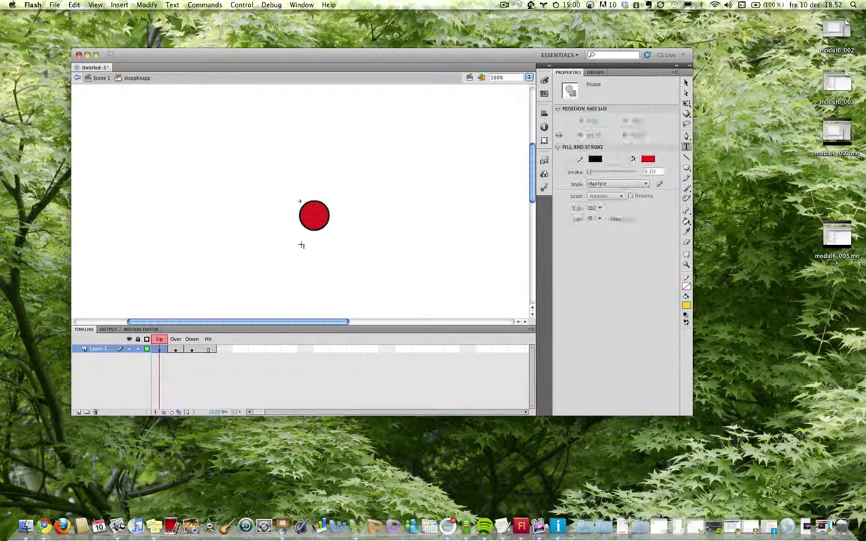
{"action": "left_click_drag", "start_coordinate": [317, 254], "coordinate": [384, 263]}
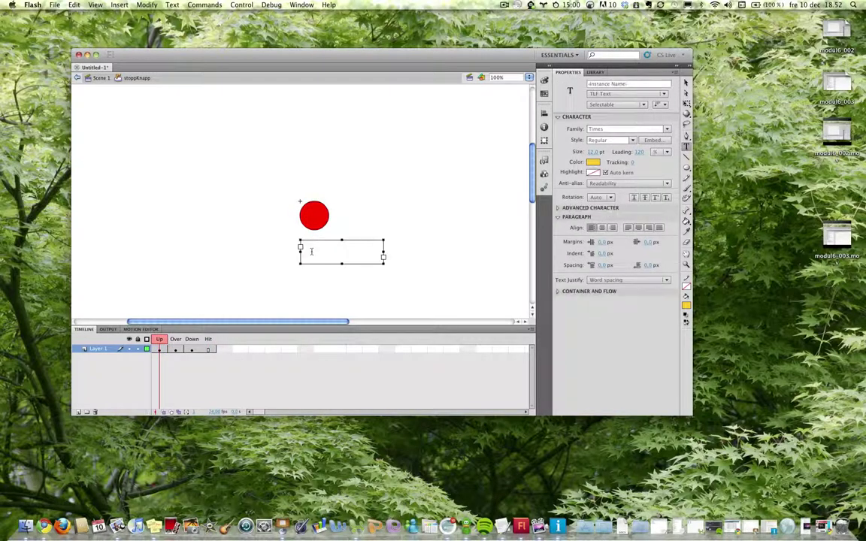
{"action": "type", "text": "Stopp"}
- Set the "Min knapp" text to black with a size of 40 pt
{"action": "double_click", "coordinate": [312, 252]}
{"action": "left_click", "coordinate": [593, 173]}
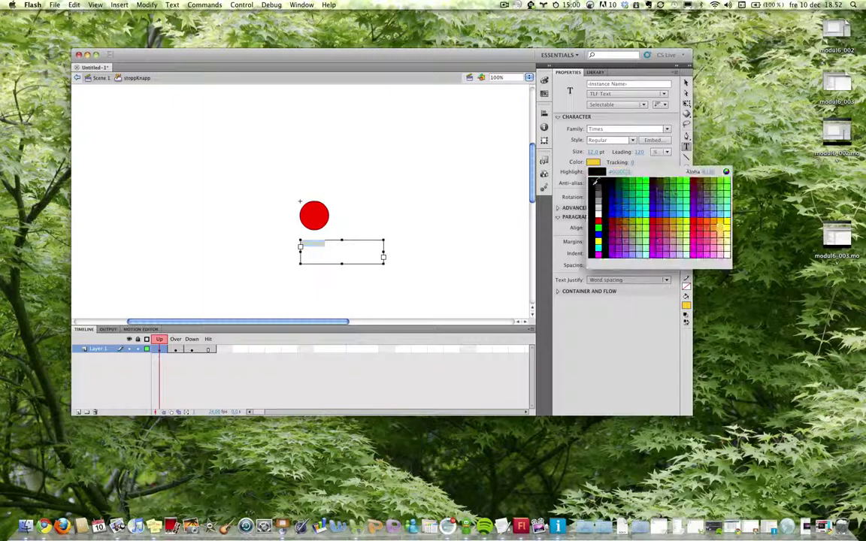
{"action": "left_click", "coordinate": [601, 178]}
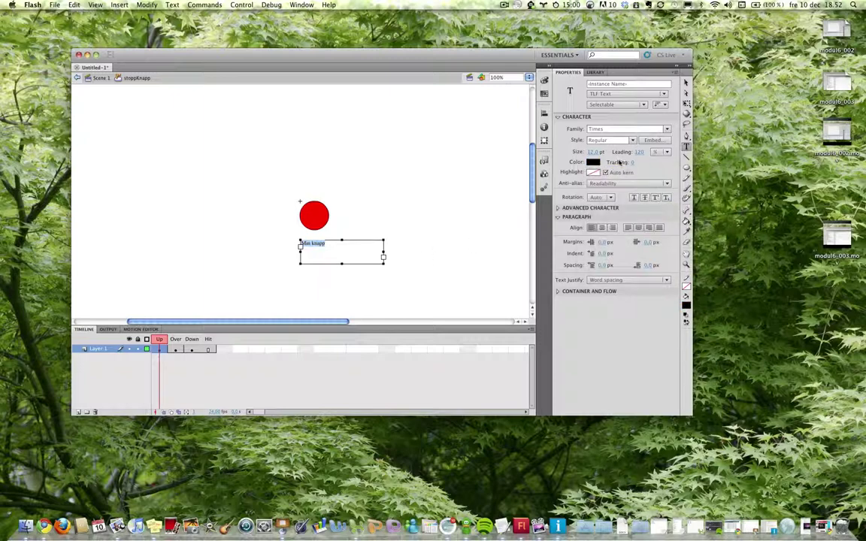
{"action": "left_click_drag", "start_coordinate": [594, 152], "coordinate": [606, 152]}
{"action": "left_click", "coordinate": [417, 242]}
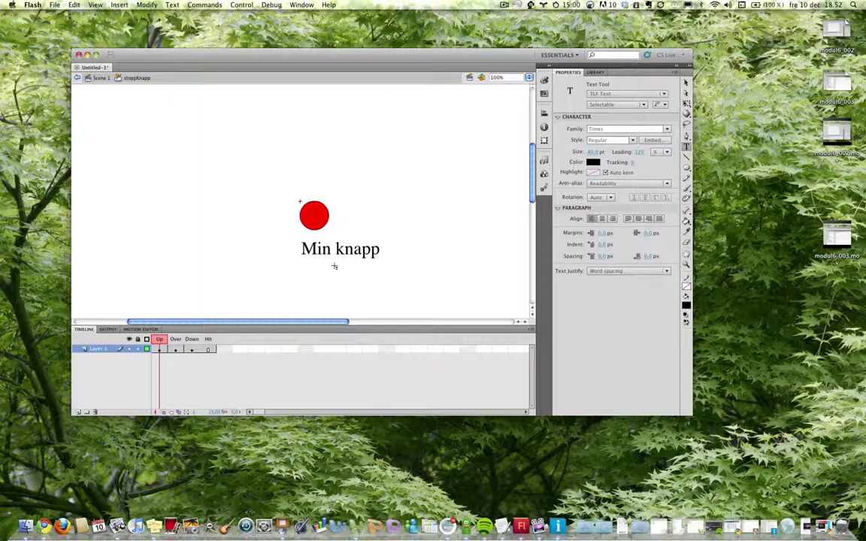
- Compare the Hit frame with the Up frame, and remove the "Min knapp" text from the Up frame
{"action": "left_click", "coordinate": [208, 350]}
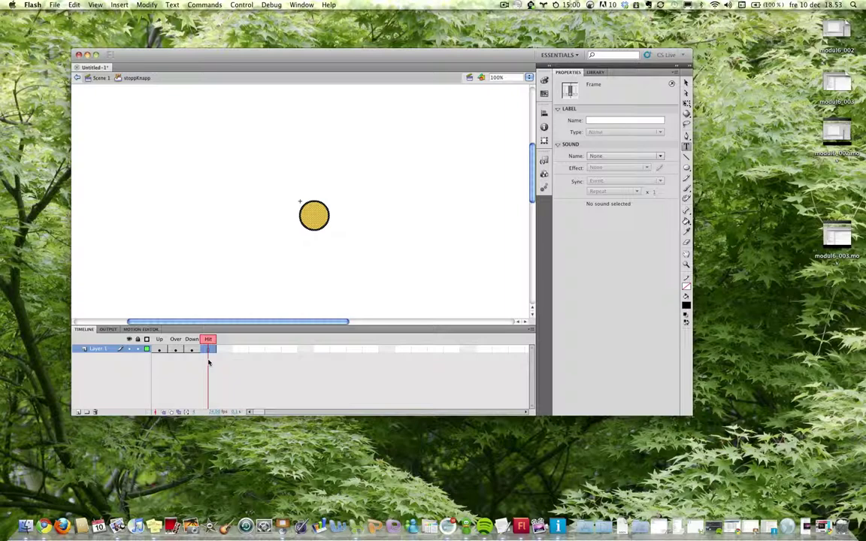
{"action": "left_click", "coordinate": [159, 350]}
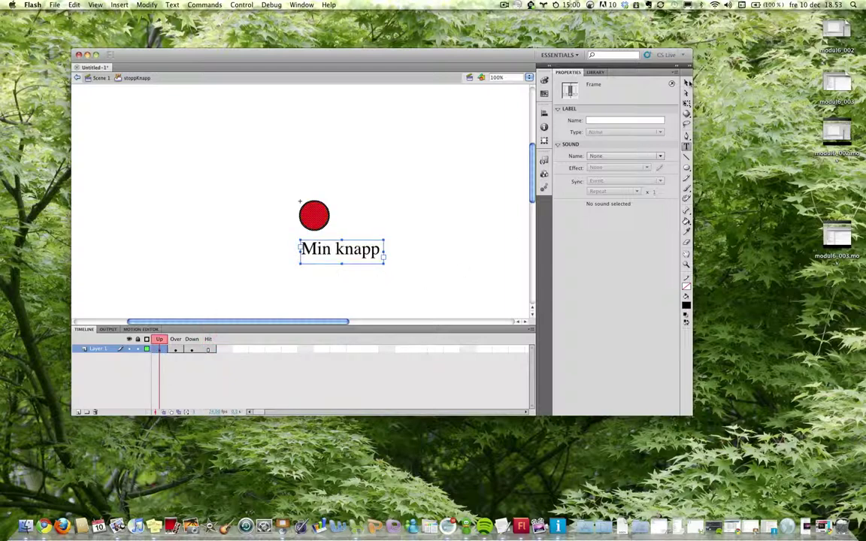
{"action": "key", "text": "v"}
{"action": "key", "text": "super+a"}
{"action": "left_click", "coordinate": [360, 263]}
{"action": "left_click", "coordinate": [342, 249]}
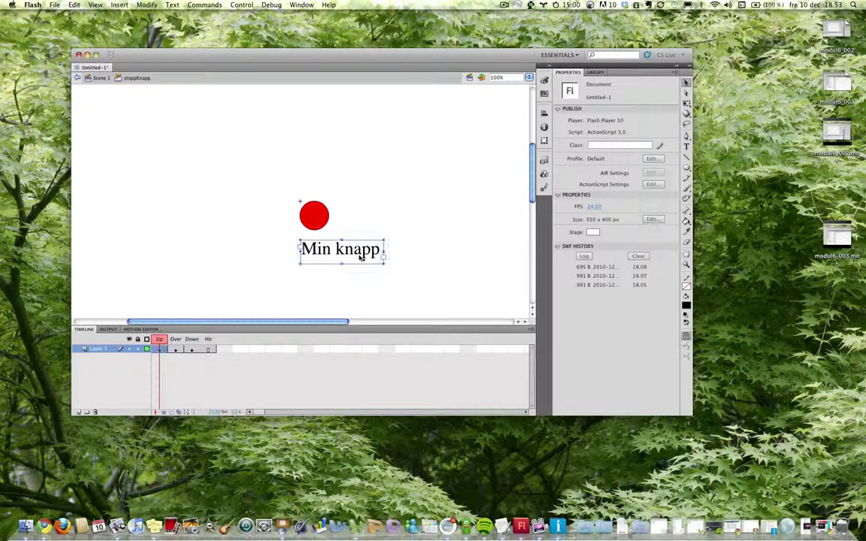
{"action": "key", "text": "super+x"}
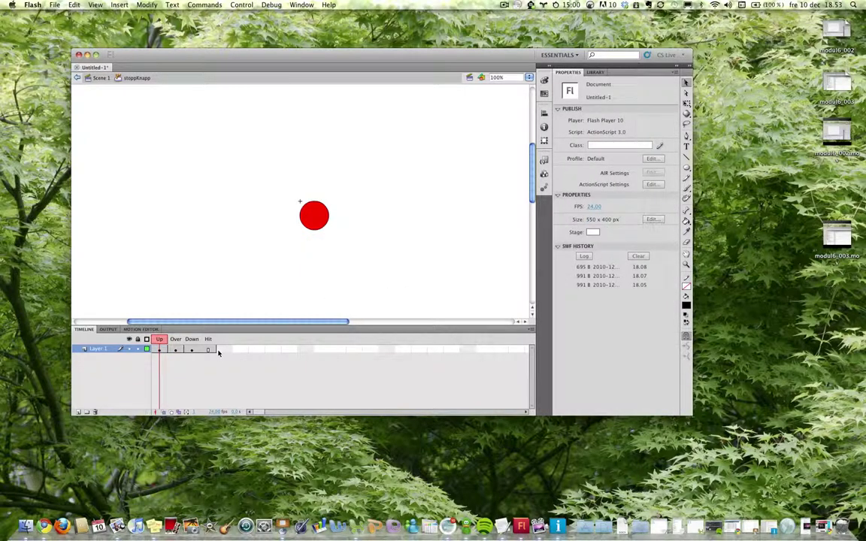
- Review the button's Up, Over and Down frames, and test the movie from Scene 1 by triggering the circle button
{"action": "left_click", "coordinate": [165, 350]}
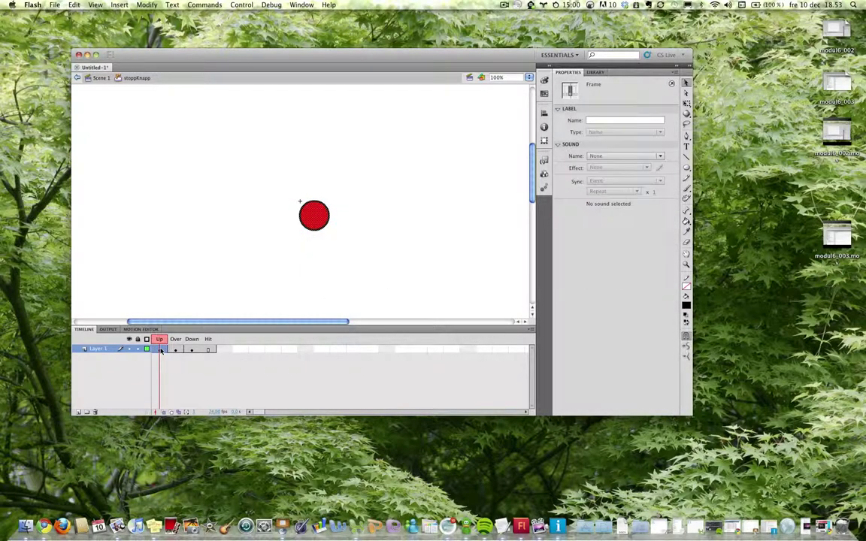
{"action": "left_click", "coordinate": [176, 350]}
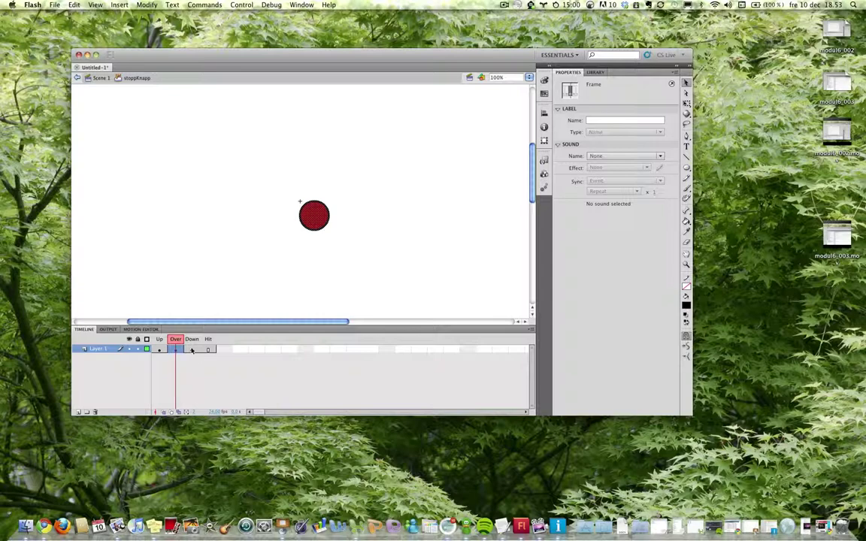
{"action": "left_click", "coordinate": [192, 350]}
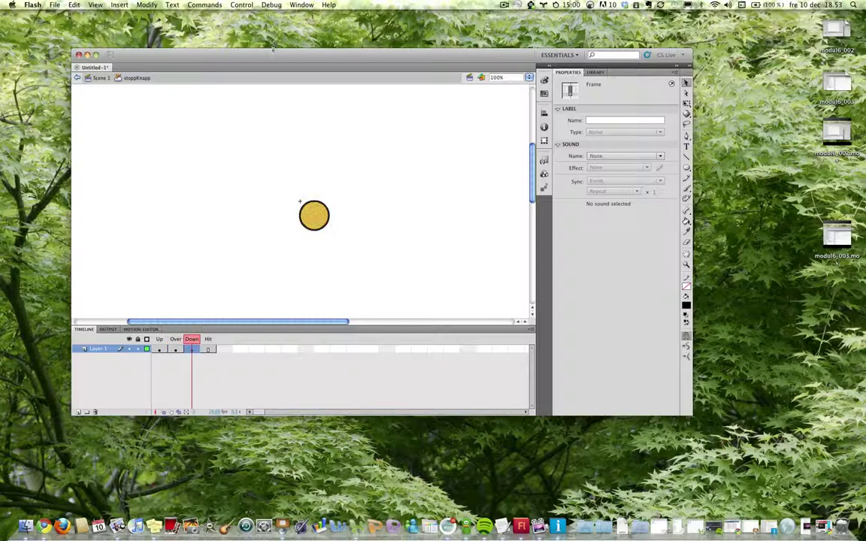
{"action": "left_click", "coordinate": [99, 78]}
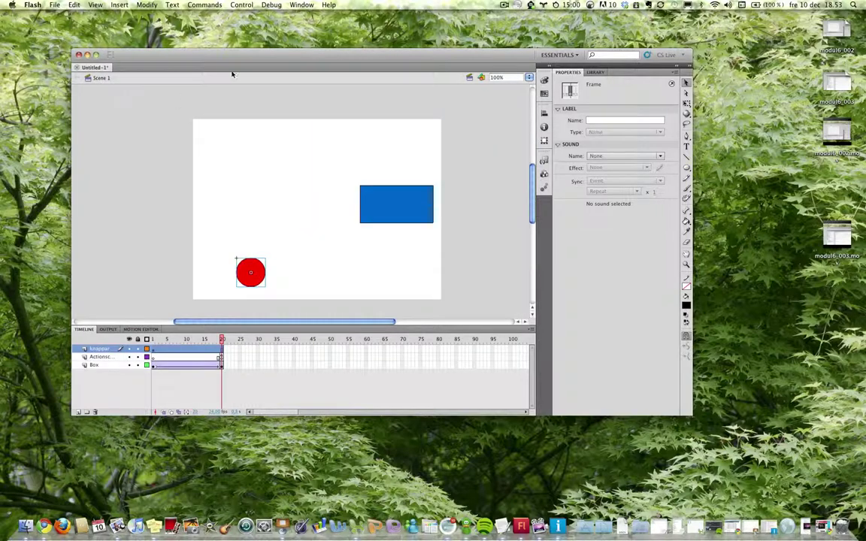
{"action": "left_click", "coordinate": [272, 5]}
{"action": "mouse_move", "coordinate": [241, 5]}
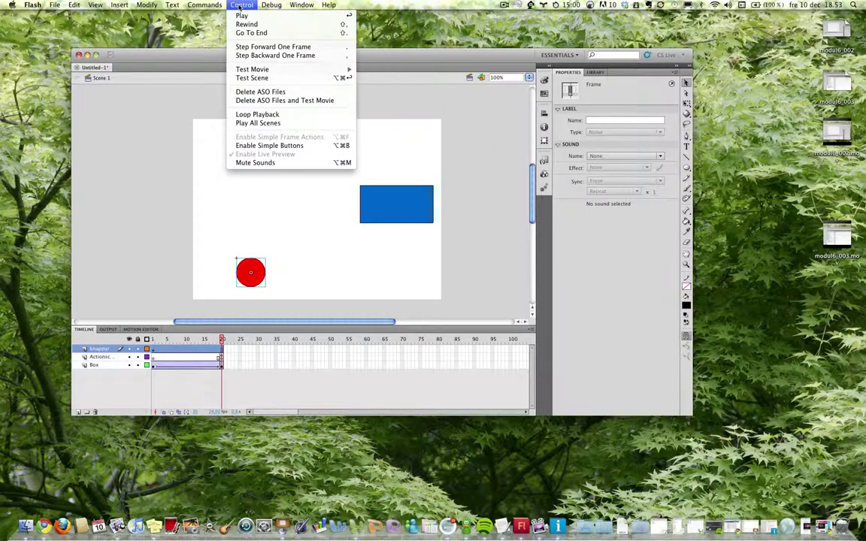
{"action": "mouse_move", "coordinate": [254, 70]}
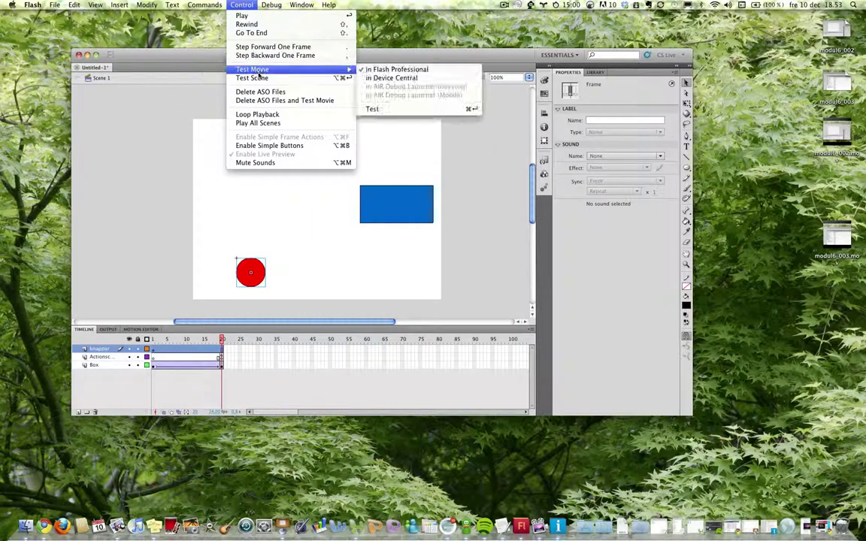
{"action": "left_click", "coordinate": [388, 109]}
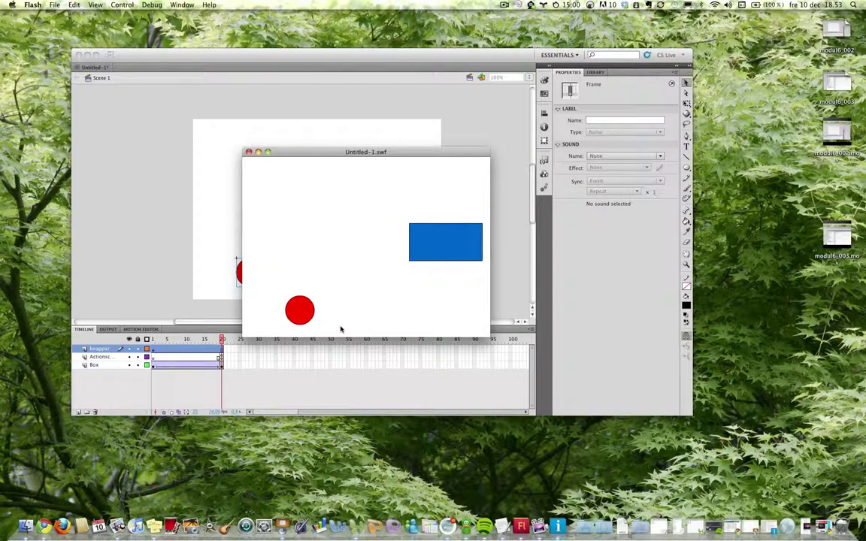
{"action": "left_click", "coordinate": [300, 311]}
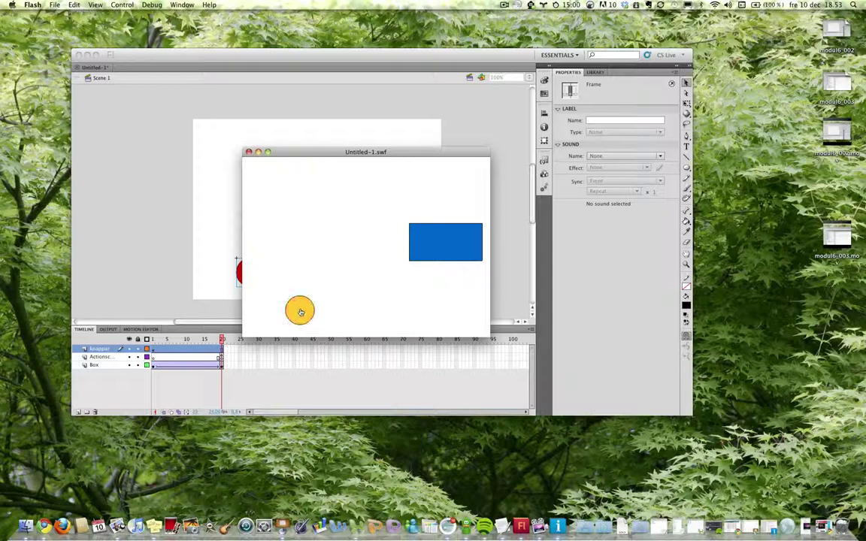